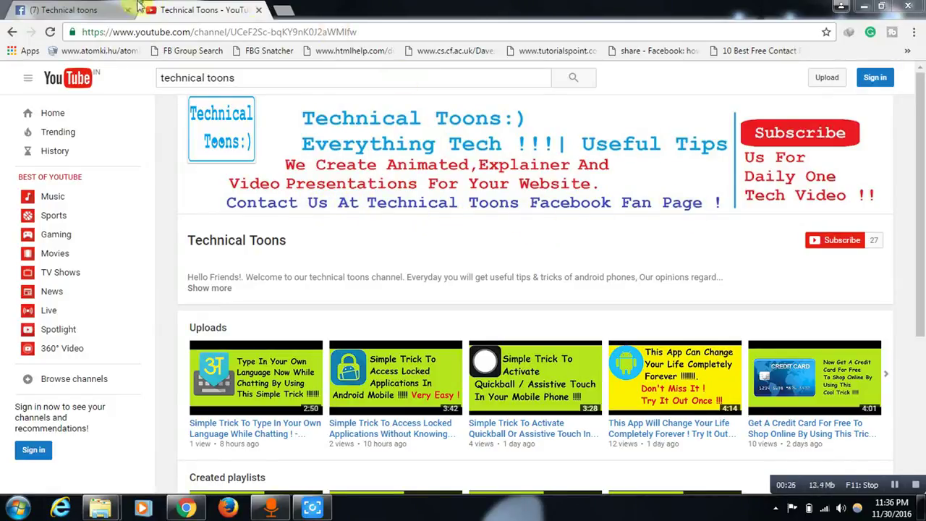
Switch from the Technical Toons YouTube channel to the Technical toons Facebook page.
left_click(96, 7)
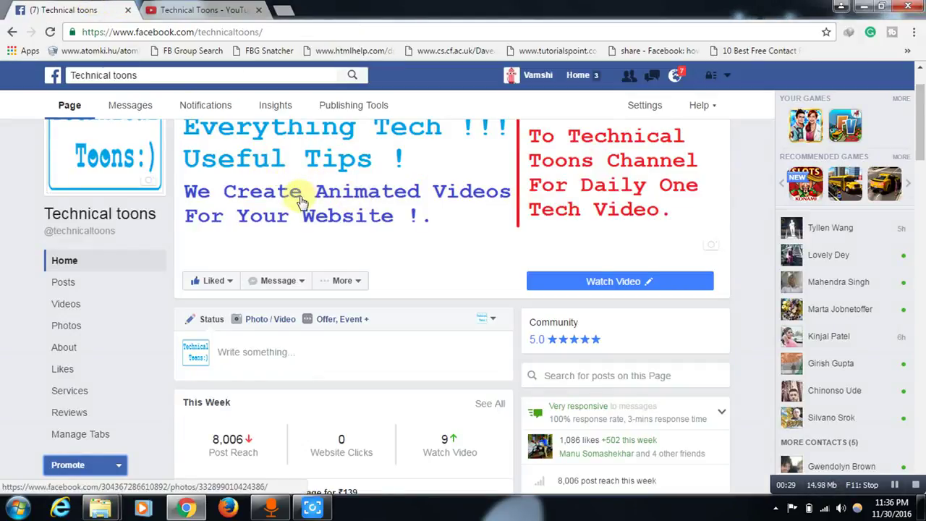
Show the Liked options on the Technical toons Facebook page.
left_click(217, 283)
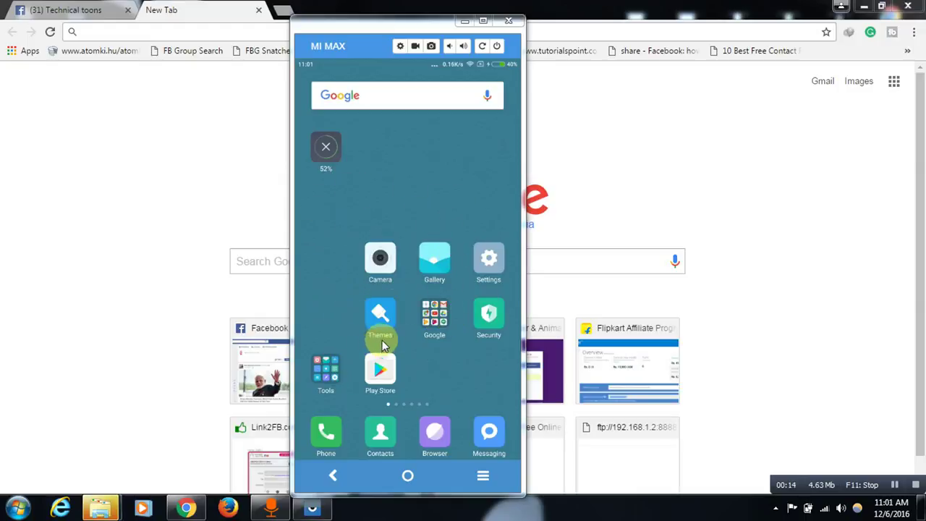
Dial *#*#4636#*#* in the phone dialer to open the Testing menu.
left_click(322, 434)
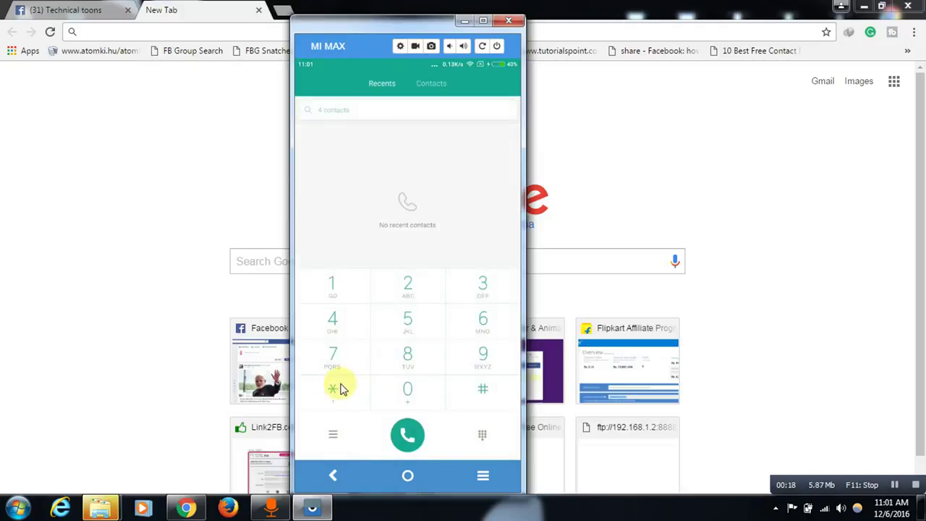
left_click(334, 392)
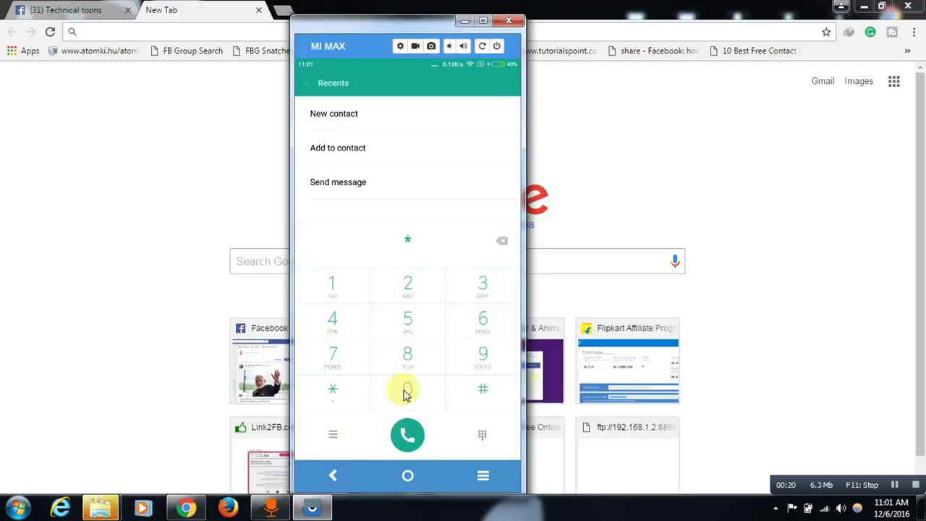
left_click(483, 388)
left_click(327, 392)
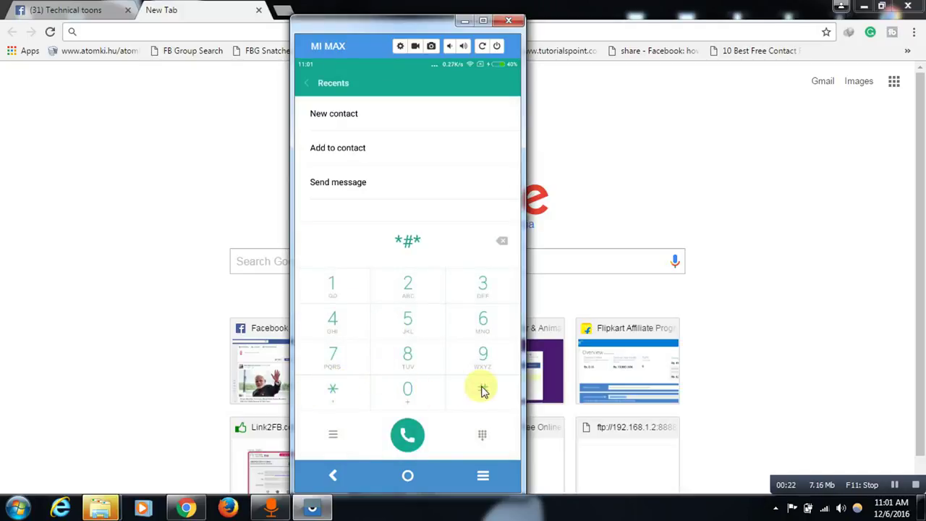
left_click(483, 388)
left_click(331, 322)
left_click(483, 314)
left_click(484, 284)
left_click(482, 317)
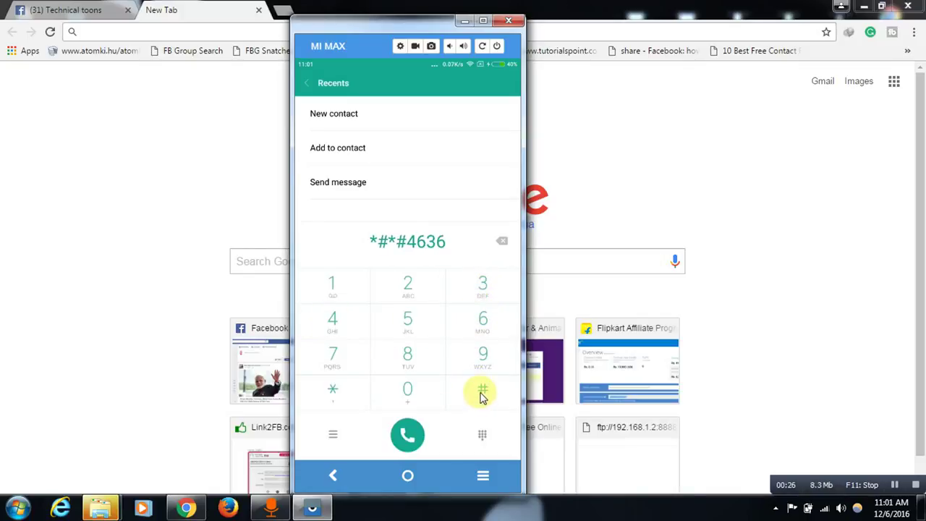
left_click(483, 388)
left_click(333, 391)
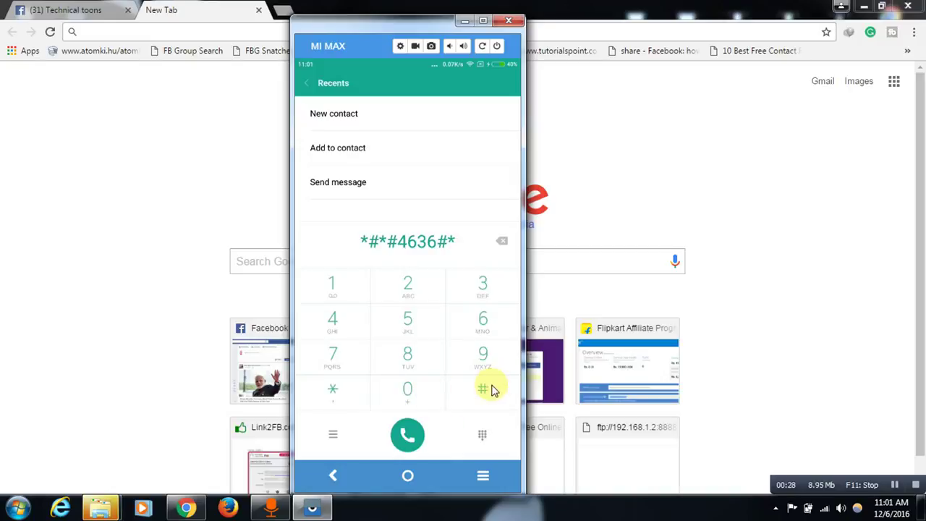
left_click(483, 389)
left_click(329, 389)
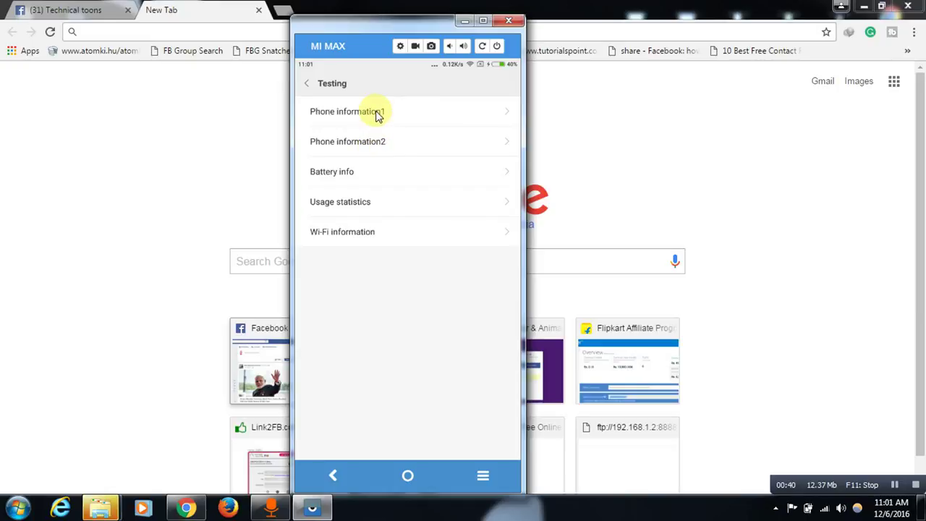
left_click(376, 113)
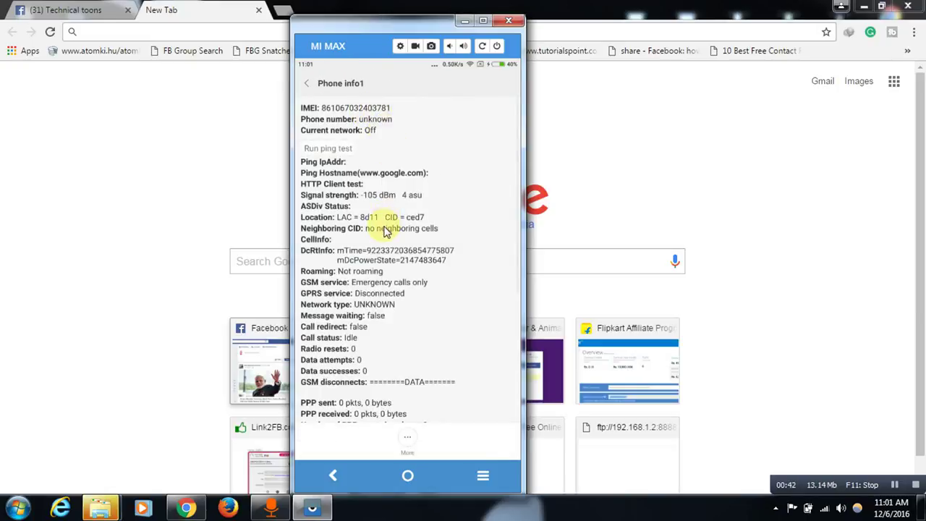
scroll(385, 231, "down", 1)
scroll(384, 230, "down", 1)
scroll(383, 229, "down", 3)
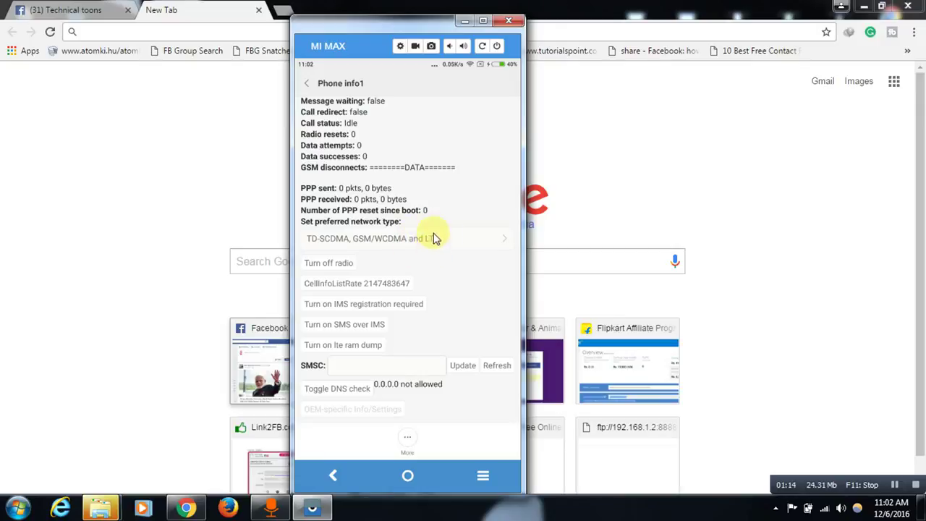
scroll(417, 224, "up", 1)
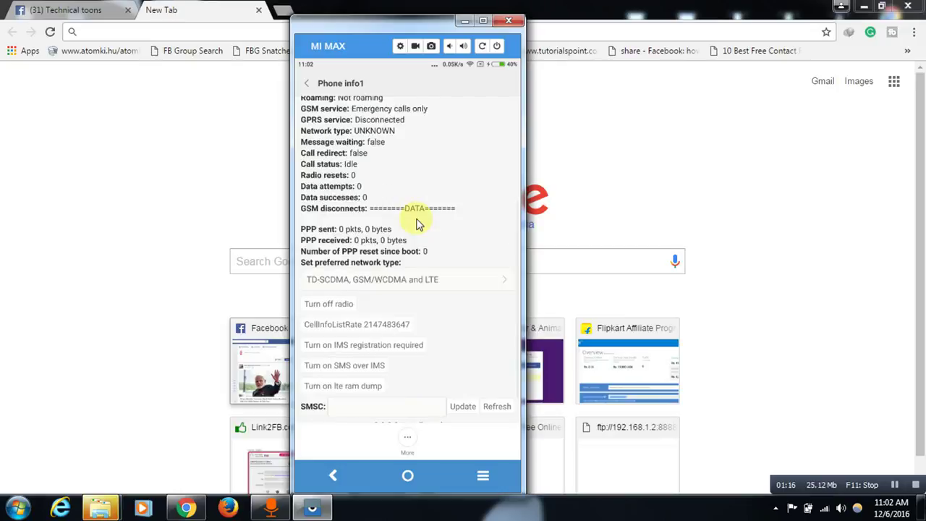
scroll(417, 225, "up", 5)
Check Phone information2 (GSM only), then reopen Phone information1 showing TD-SCDMA, GSM/WCDMA and LTE.
left_click(313, 82)
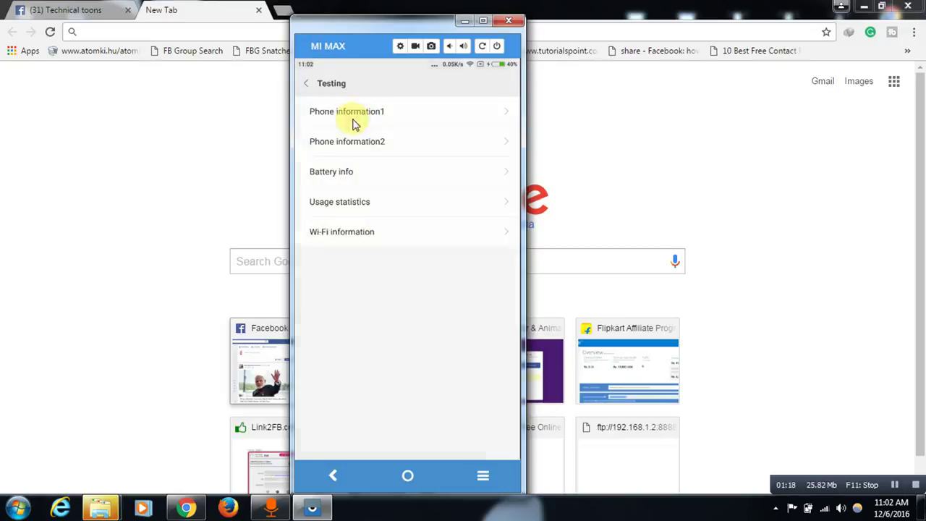
left_click(367, 143)
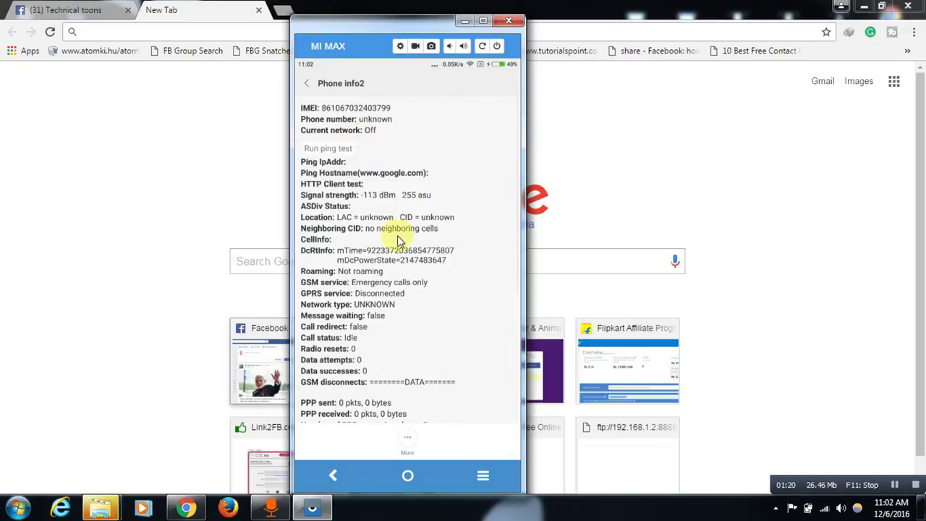
scroll(384, 241, "down", 5)
scroll(397, 246, "down", 1)
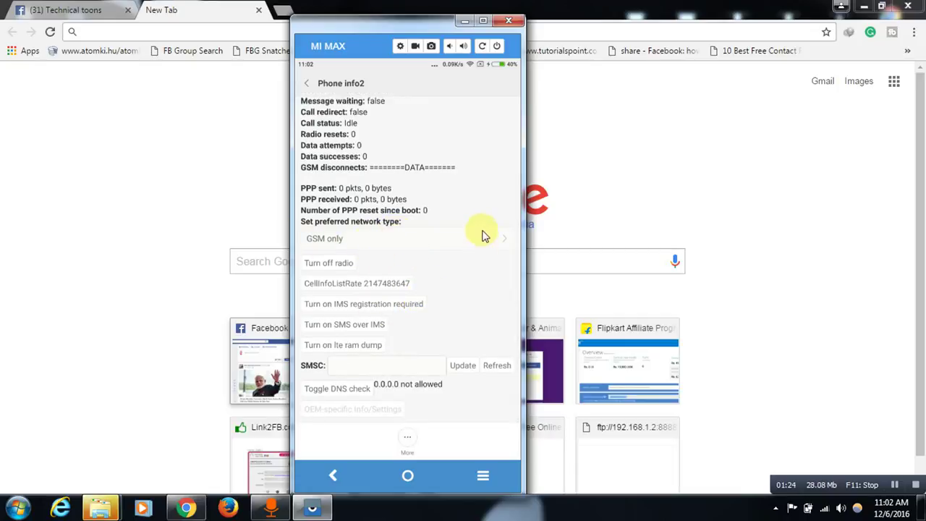
left_click(307, 83)
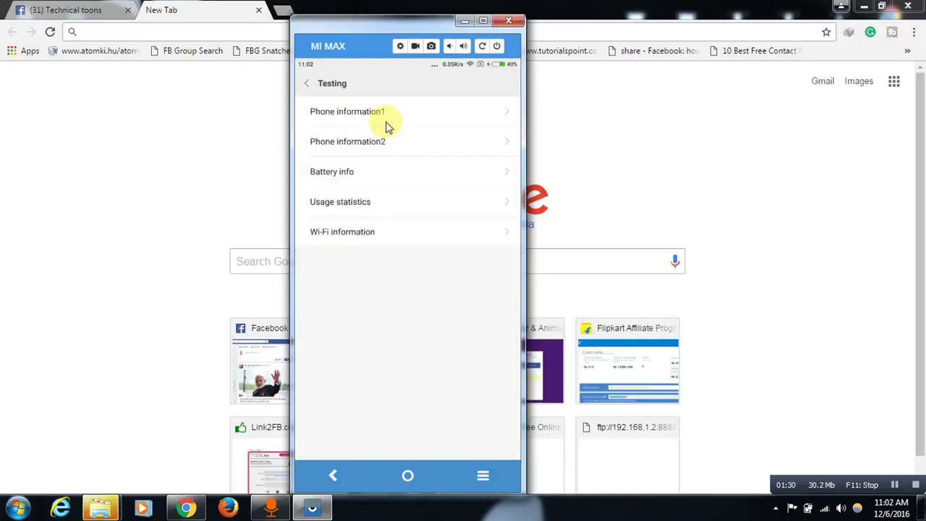
left_click(387, 127)
scroll(392, 224, "down", 5)
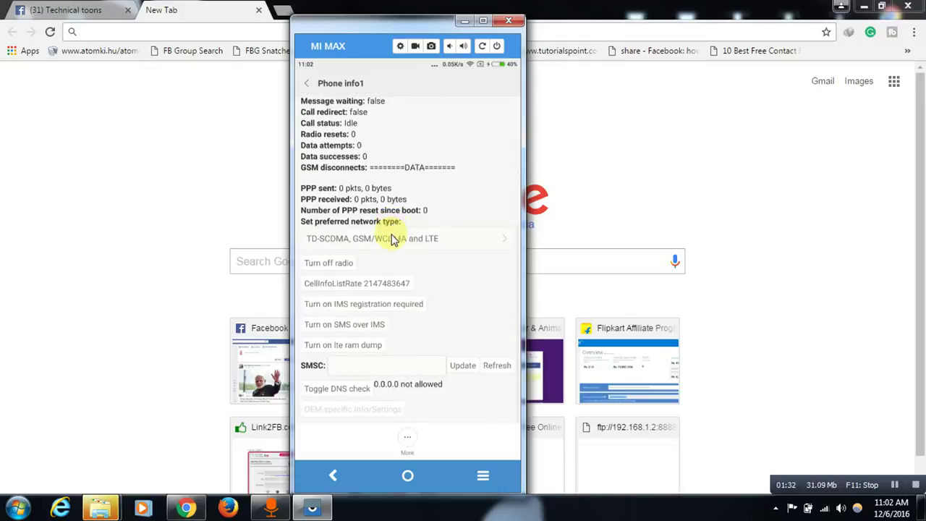